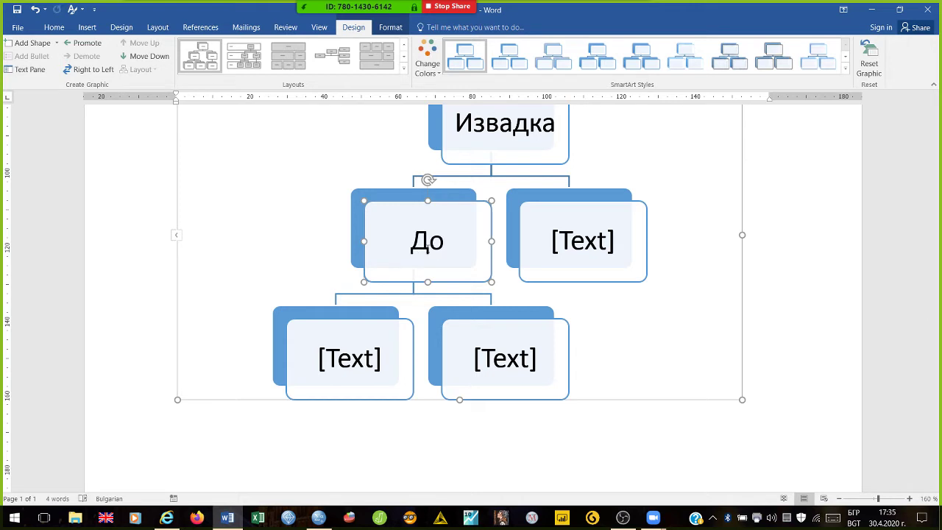
Label the empty second-level box beside "До 50" as "Над 50".
left_click(578, 244)
type("Над ")
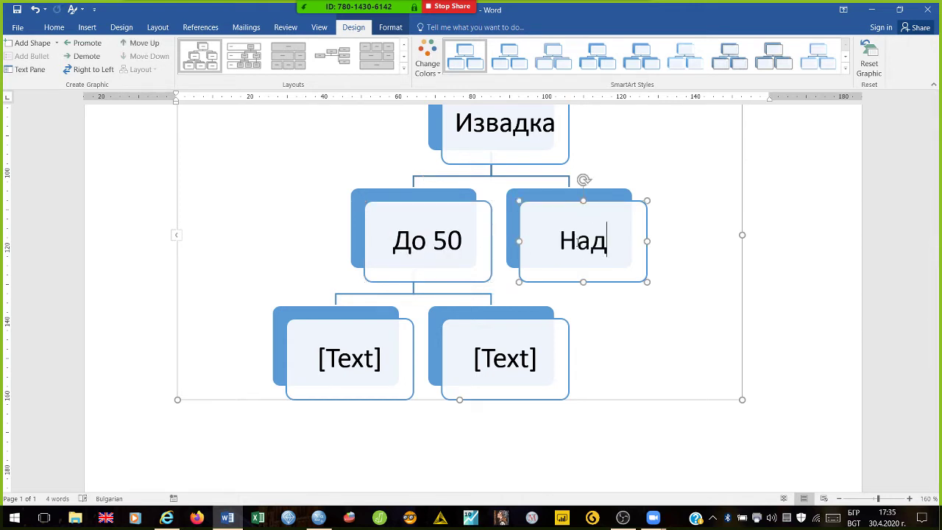
type("50")
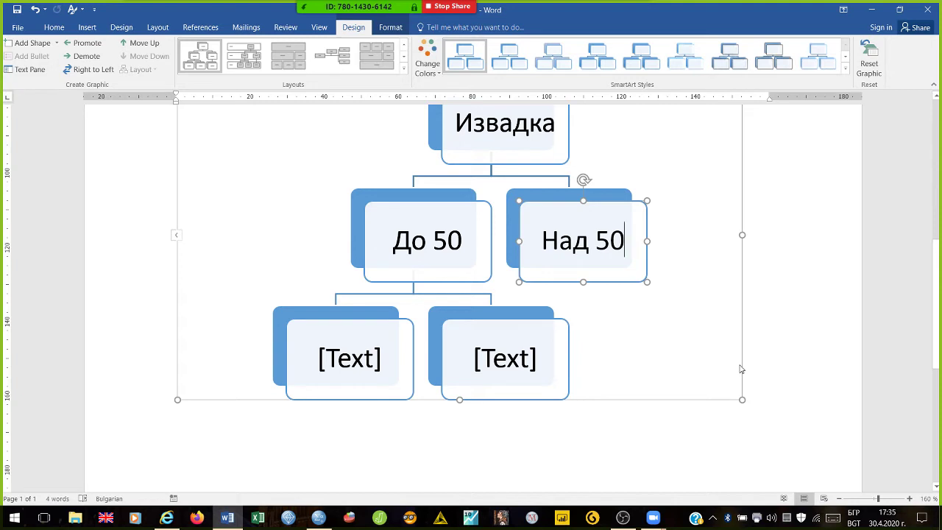
Label the two boxes under "До 50" as "До 37" and "Над 37".
left_click(369, 337)
type("До 37")
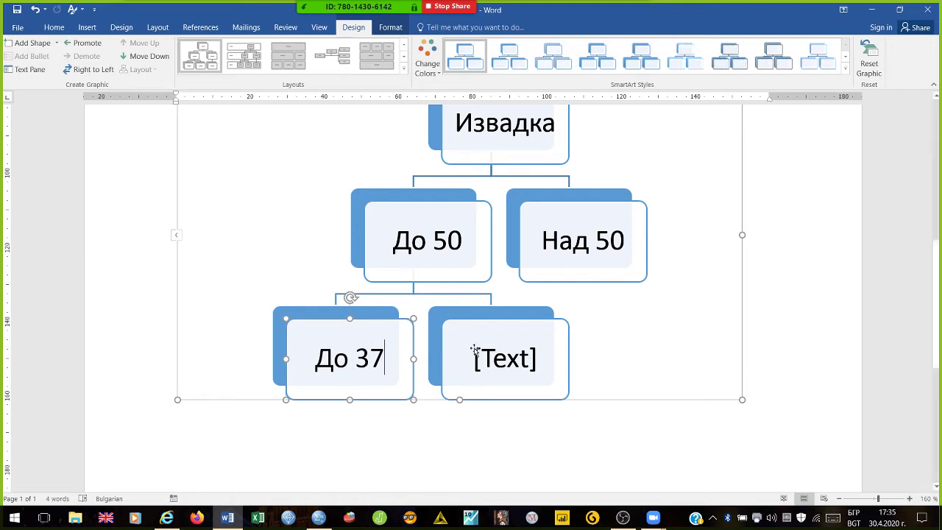
left_click(520, 363)
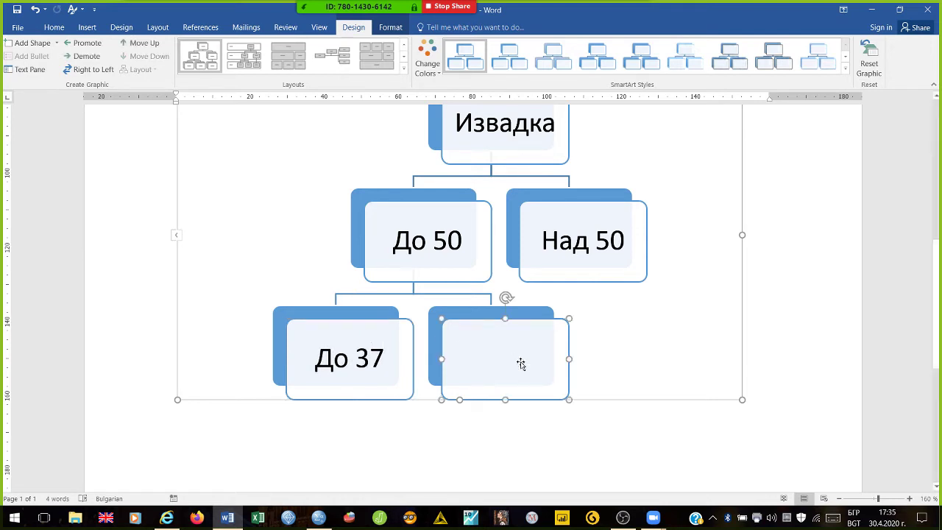
type("На")
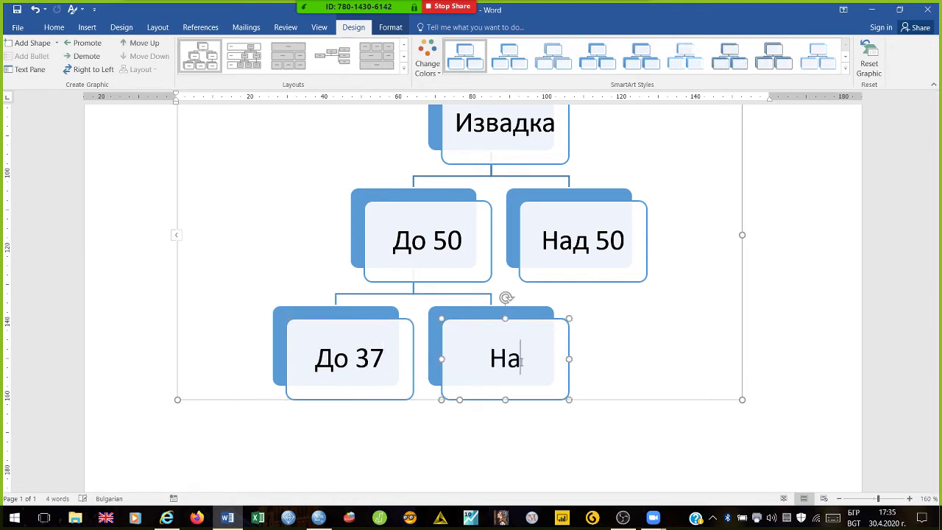
type("д 37")
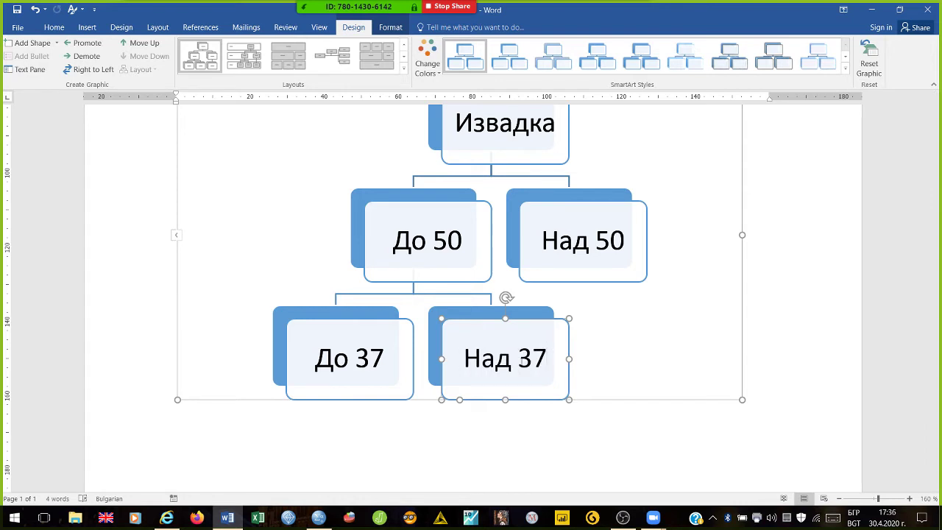
left_click(664, 335)
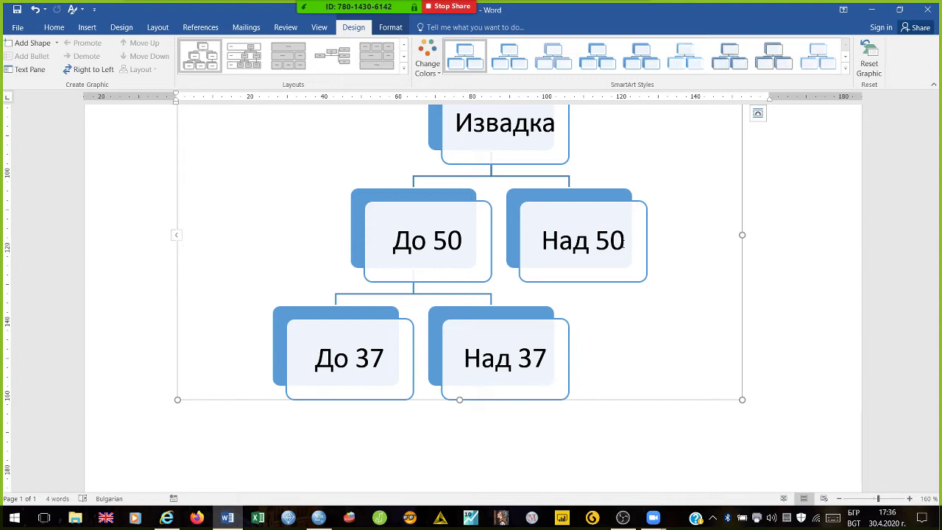
Switch to SPSS and set the decision tree output to table and chart node contents with a custom scale.
left_click(320, 519)
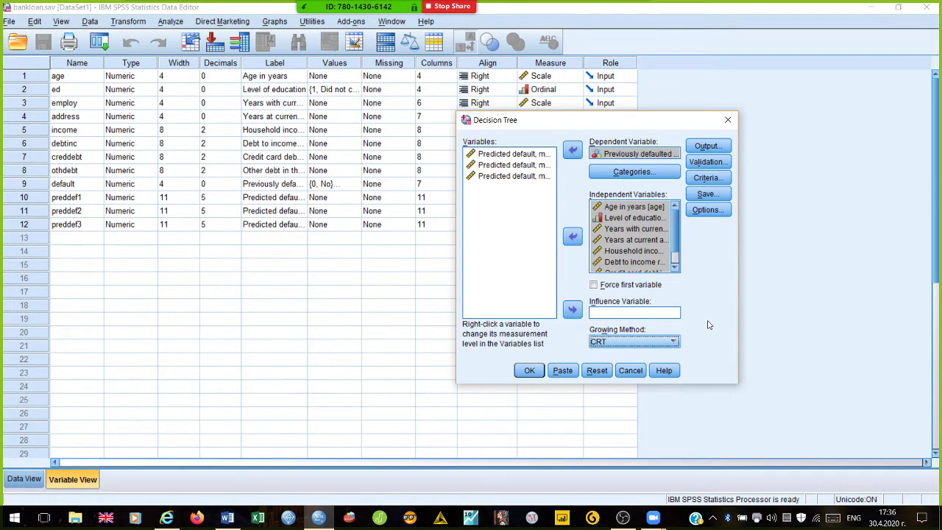
left_click(715, 150)
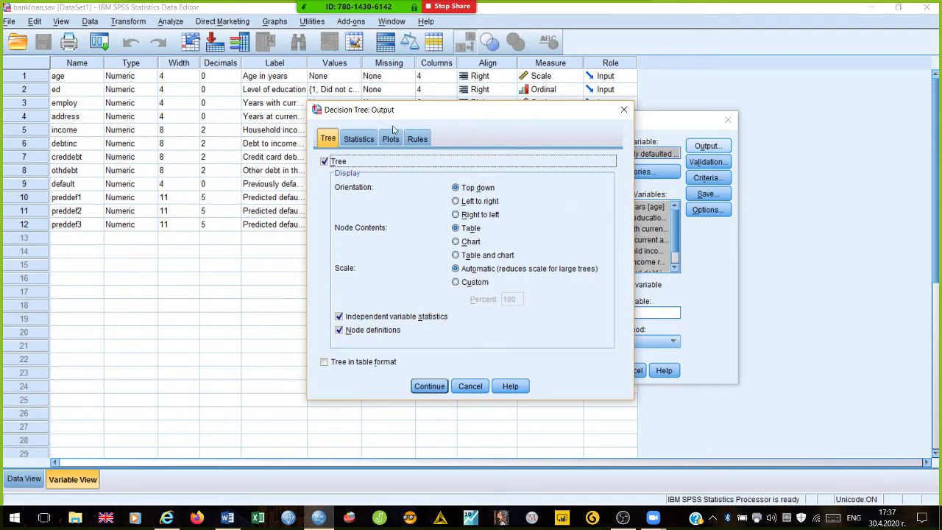
left_click(469, 257)
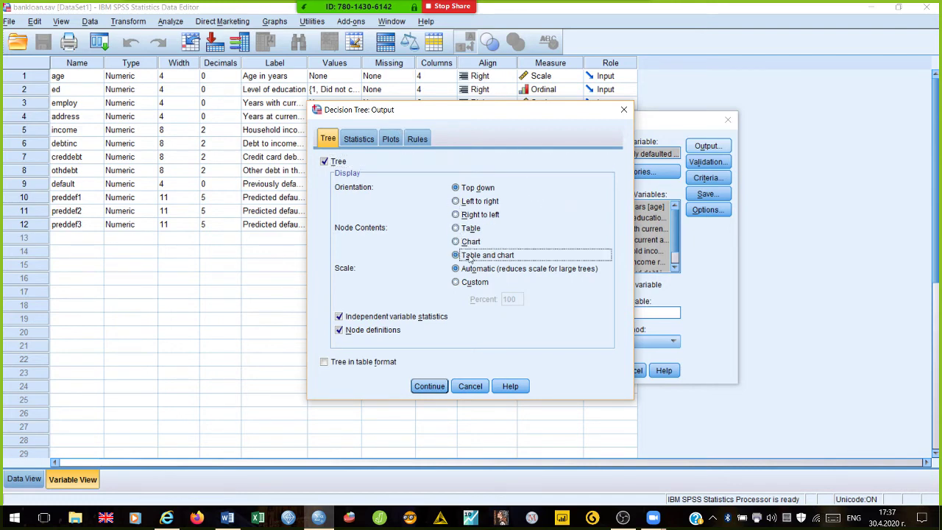
left_click(475, 287)
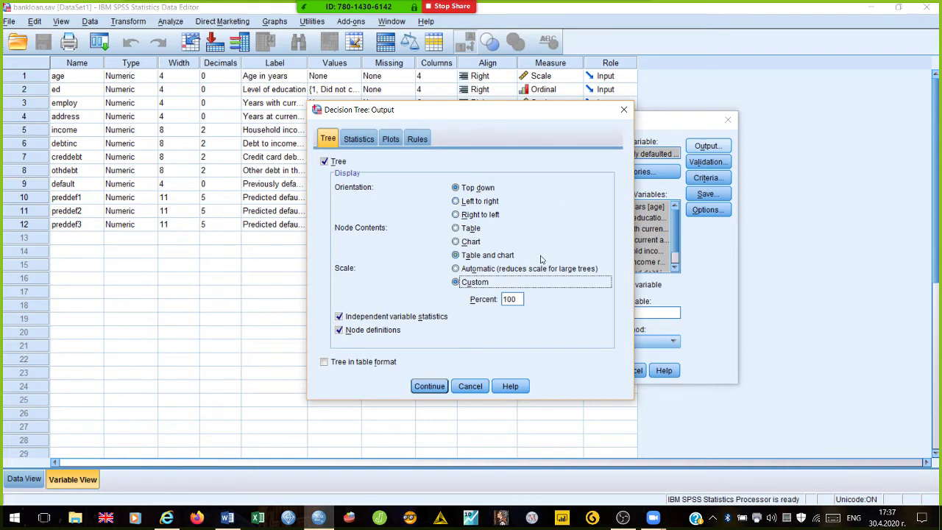
Include independent variable importance to the model in both the statistics and the plots, and apply the output settings.
left_click(366, 143)
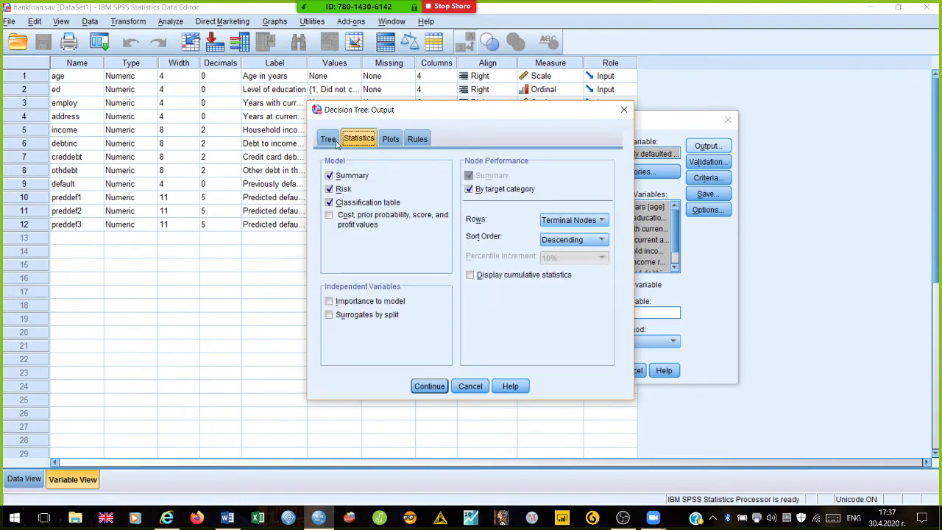
left_click(331, 301)
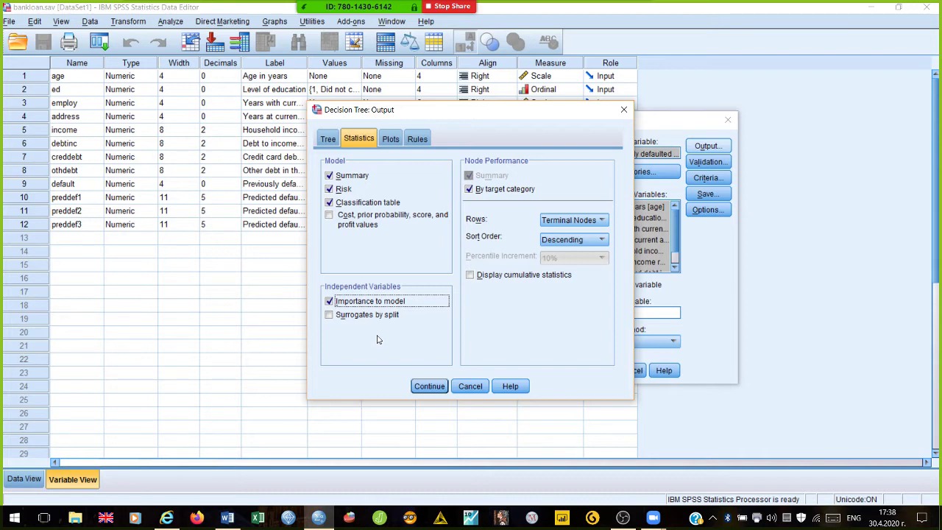
left_click(391, 141)
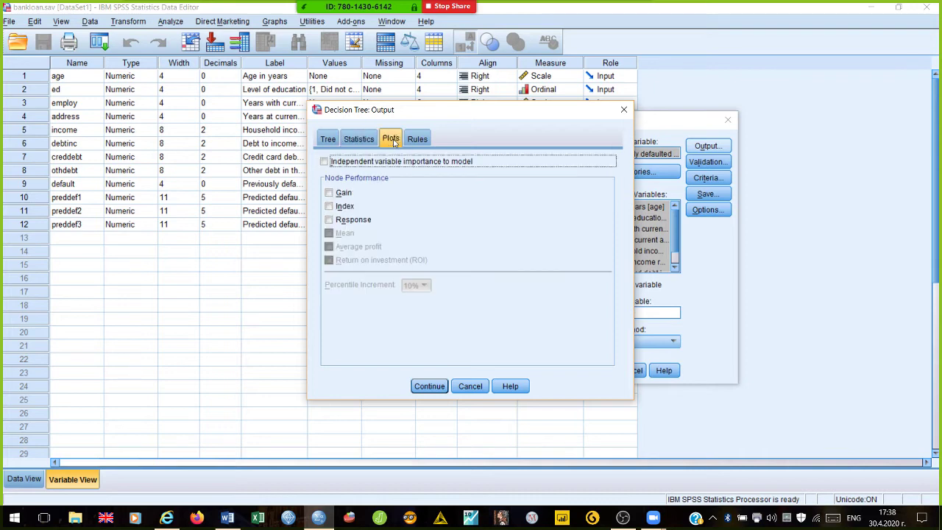
left_click(351, 163)
left_click(429, 387)
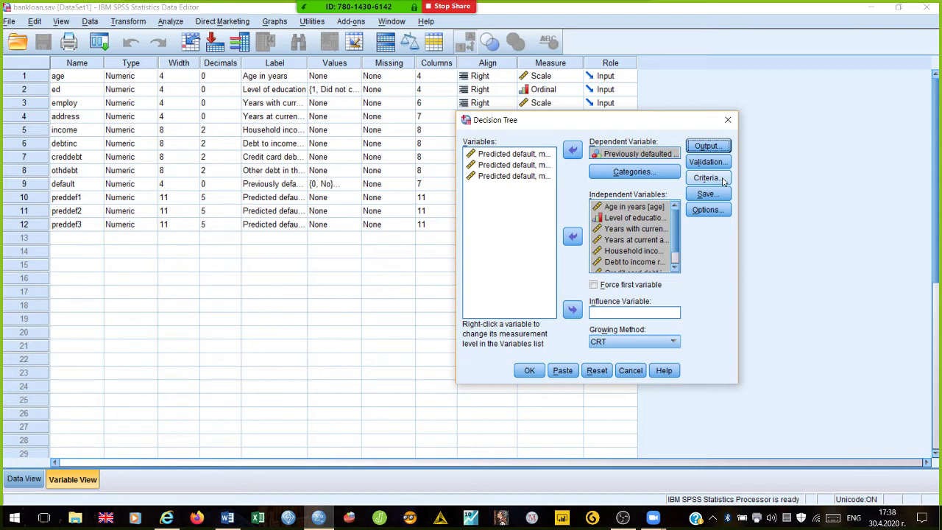
Set a custom maximum tree depth of 30 in the decision tree criteria.
left_click(708, 178)
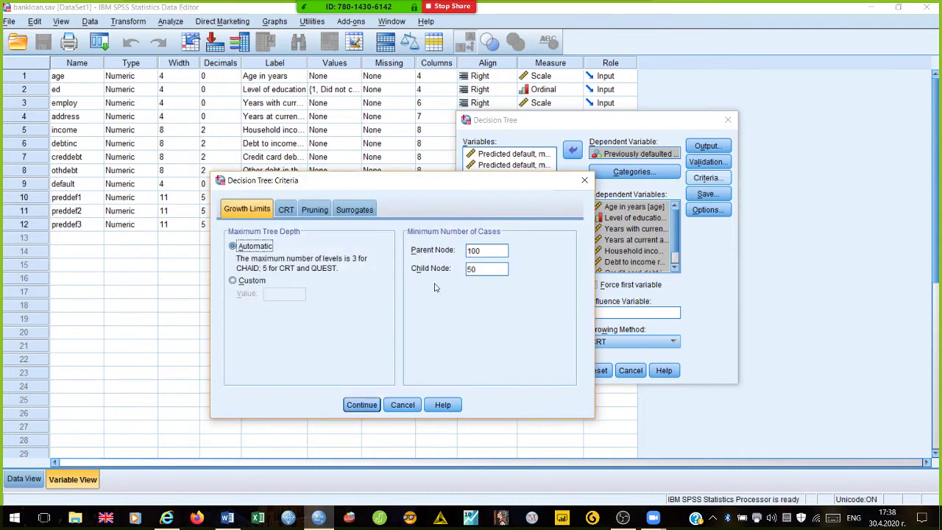
left_click(260, 284)
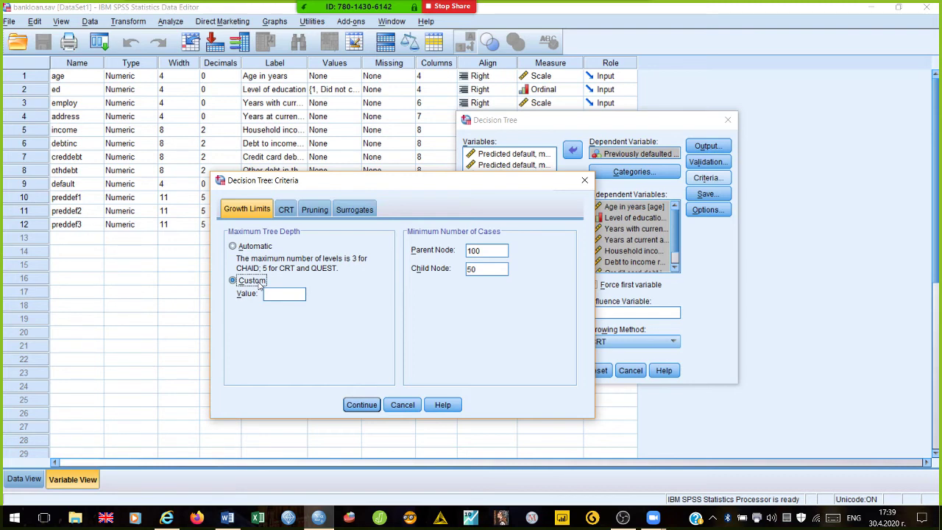
left_click(296, 296)
type("30")
Review the CRT impurity, pruning, growth limit and surrogate criteria, and apply the criteria settings.
left_click(285, 211)
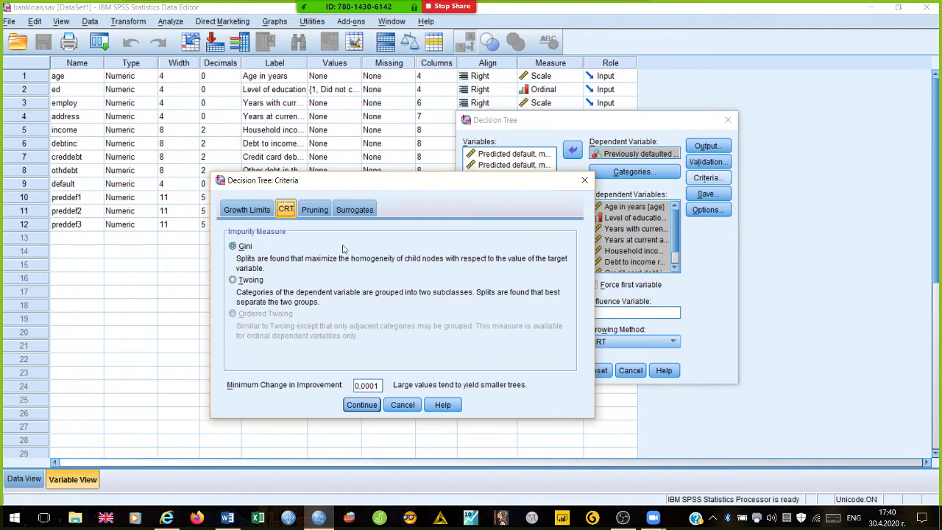
left_click(316, 209)
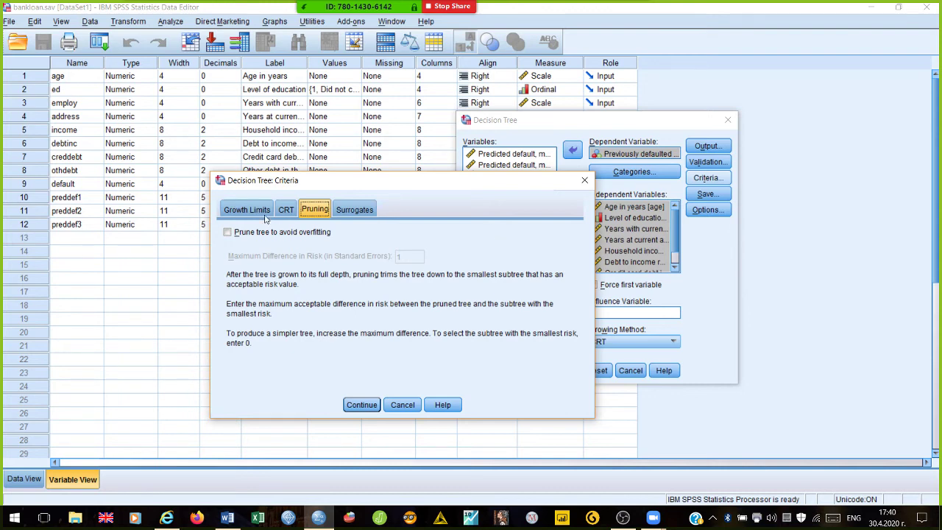
left_click(264, 213)
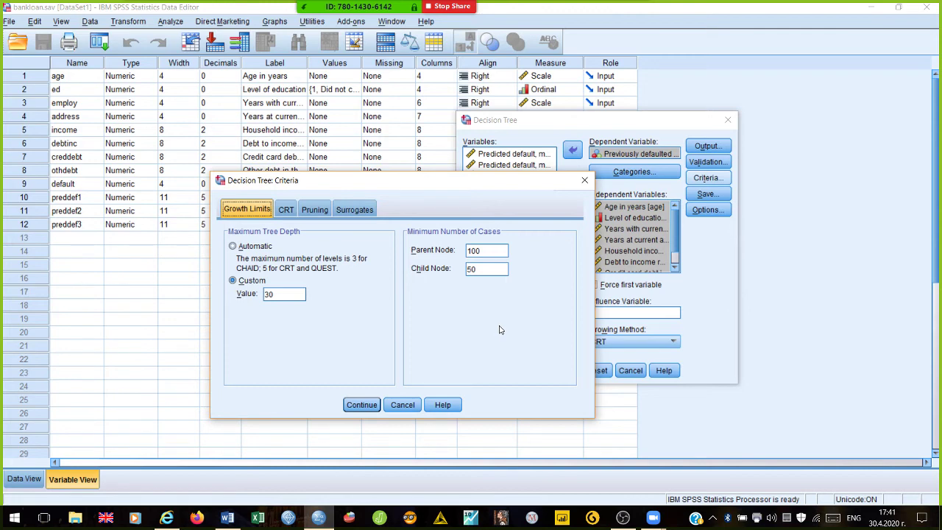
left_click(315, 213)
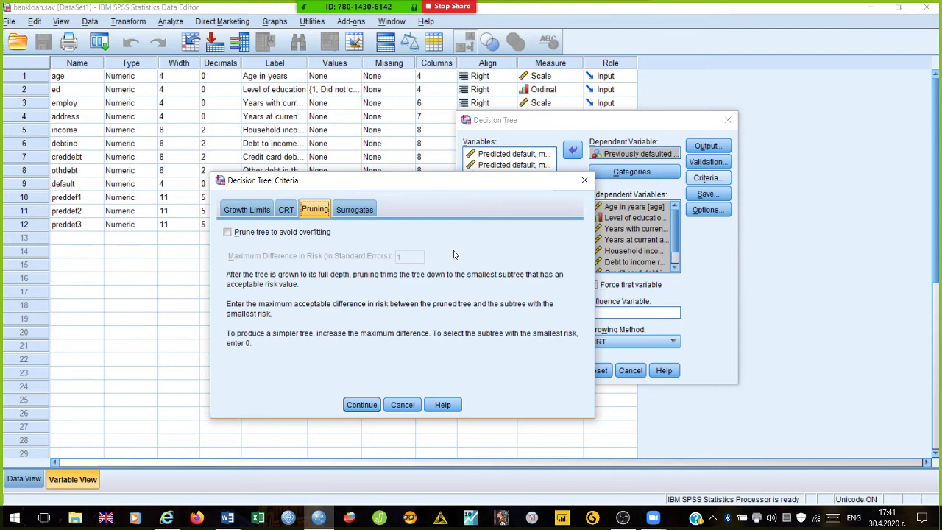
left_click(363, 211)
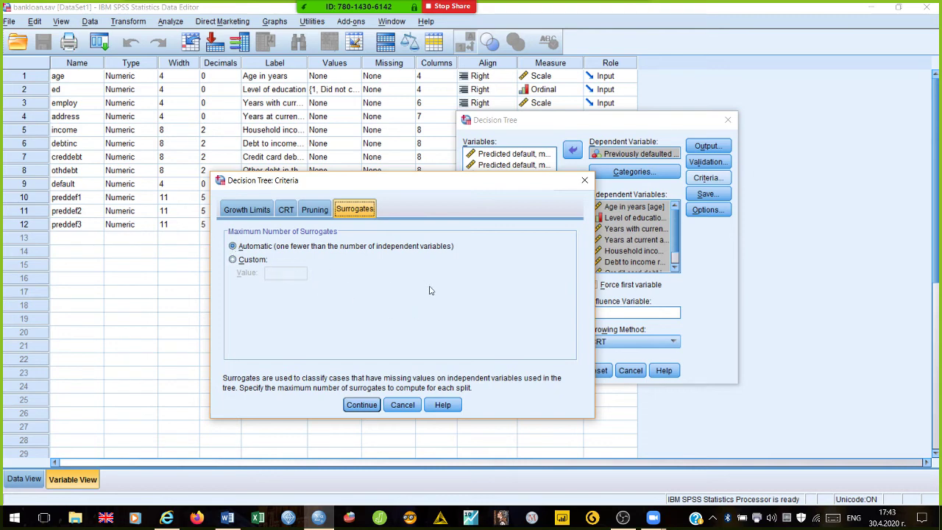
left_click(361, 405)
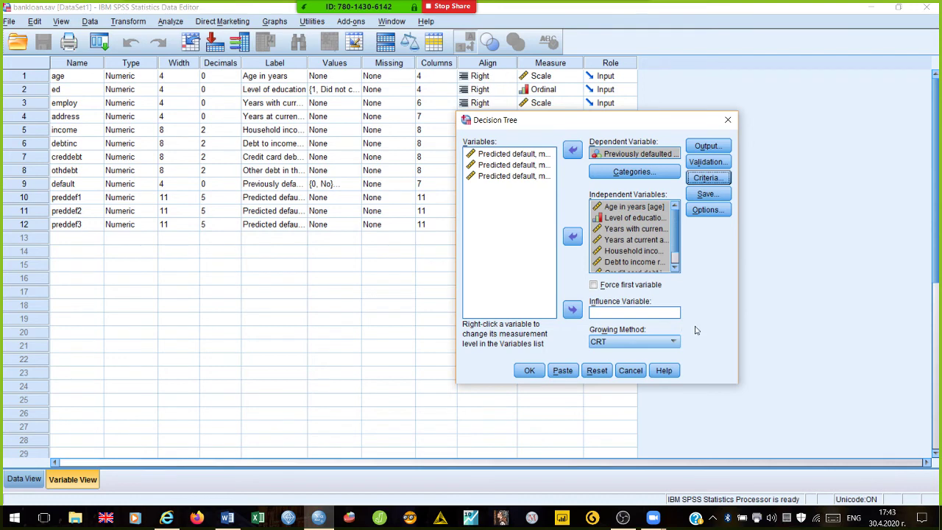
Review the misclassification costs and profits options, and set the prior probabilities to equal across categories.
left_click(706, 212)
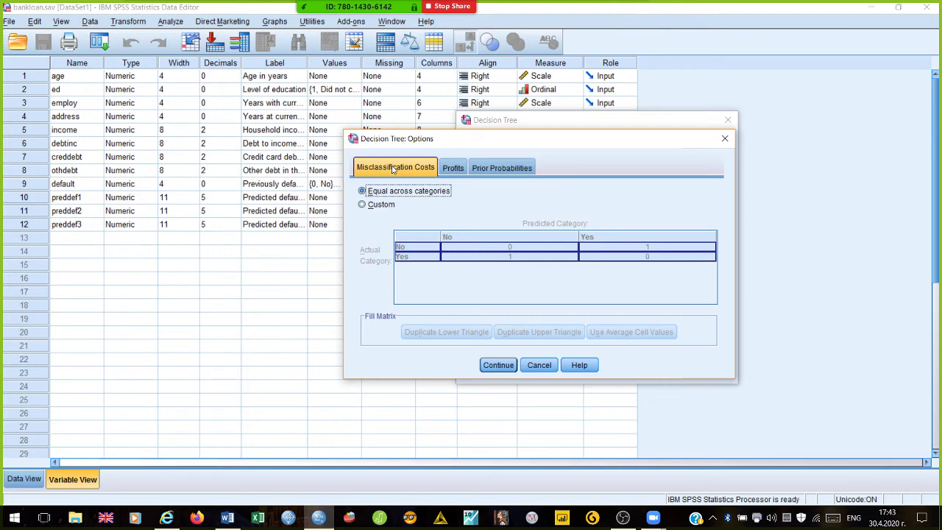
left_click(457, 168)
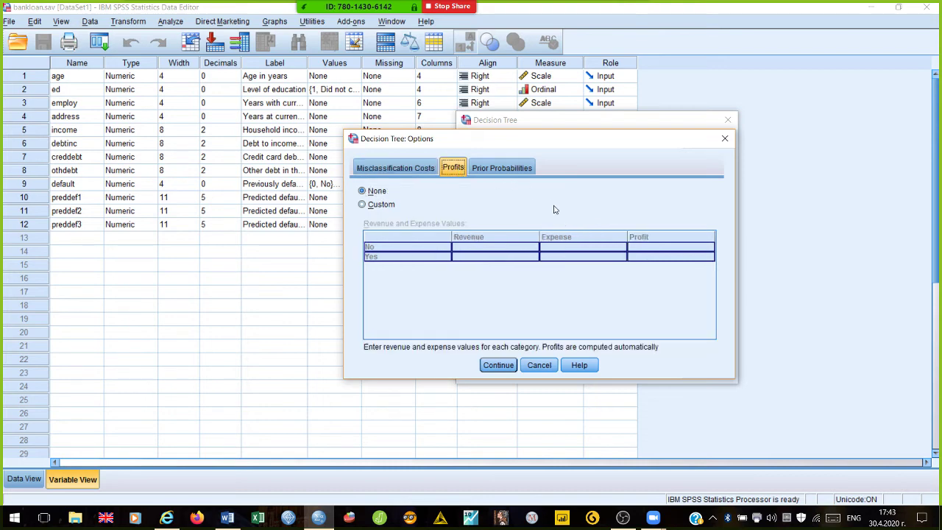
left_click(514, 170)
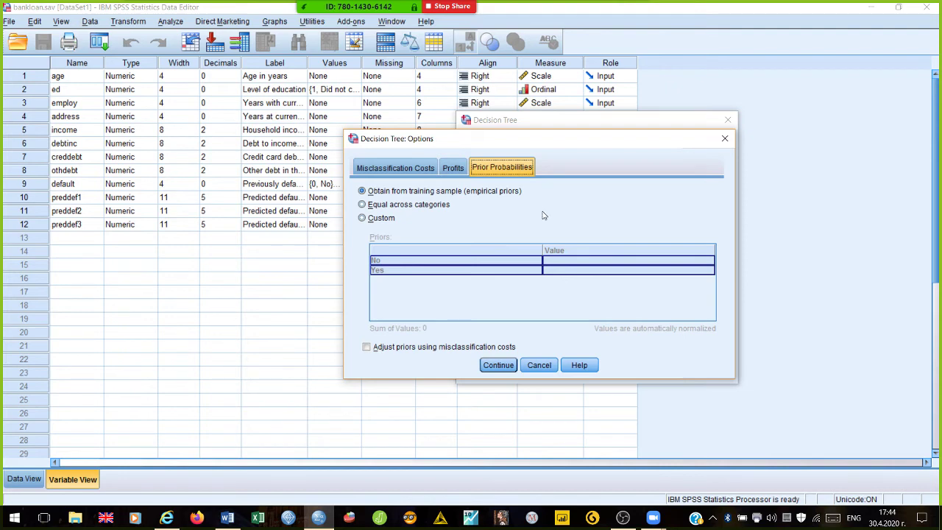
left_click(365, 207)
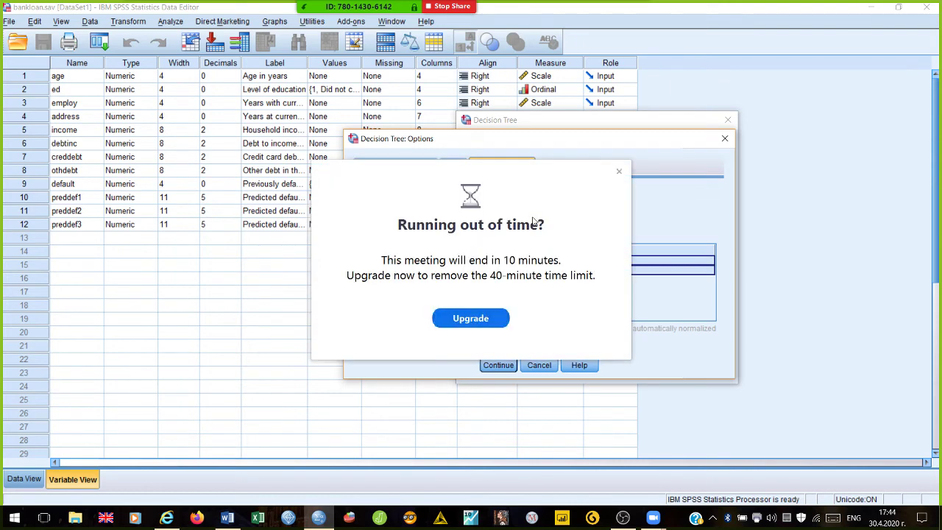
left_click(620, 172)
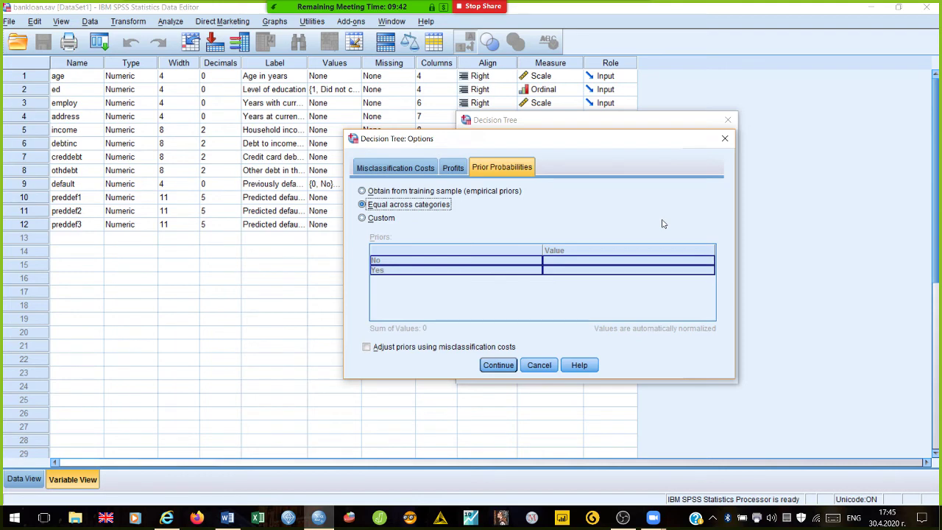
Switch the prior probabilities to custom and set the prior for the No category to 60.
left_click(373, 219)
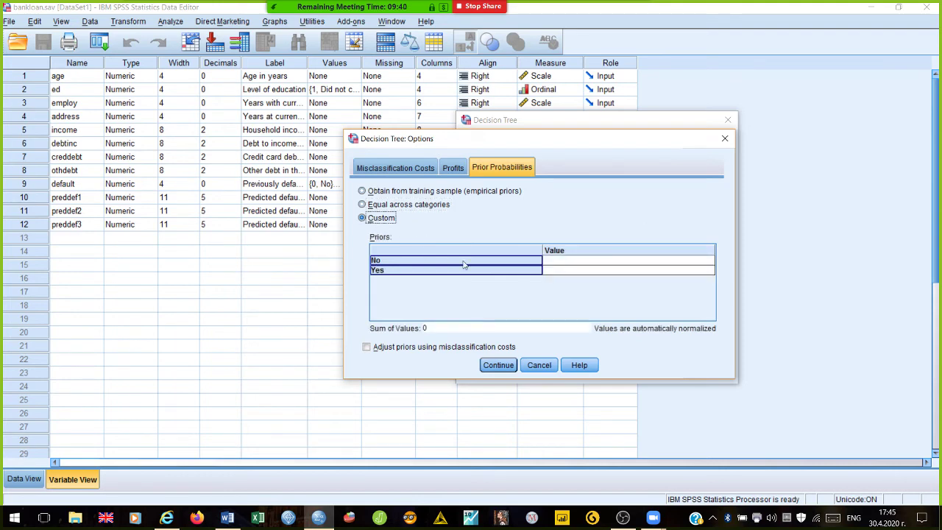
left_click(556, 261)
left_click(570, 273)
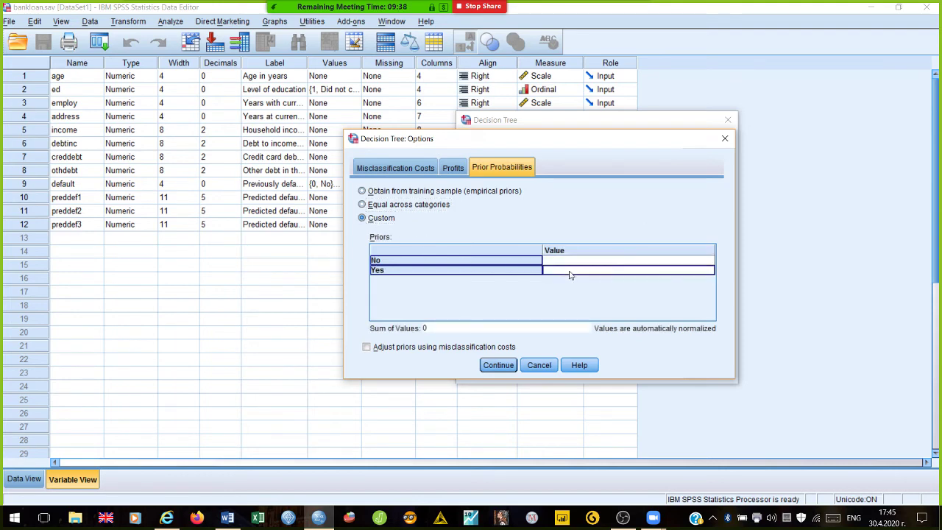
left_click(587, 262)
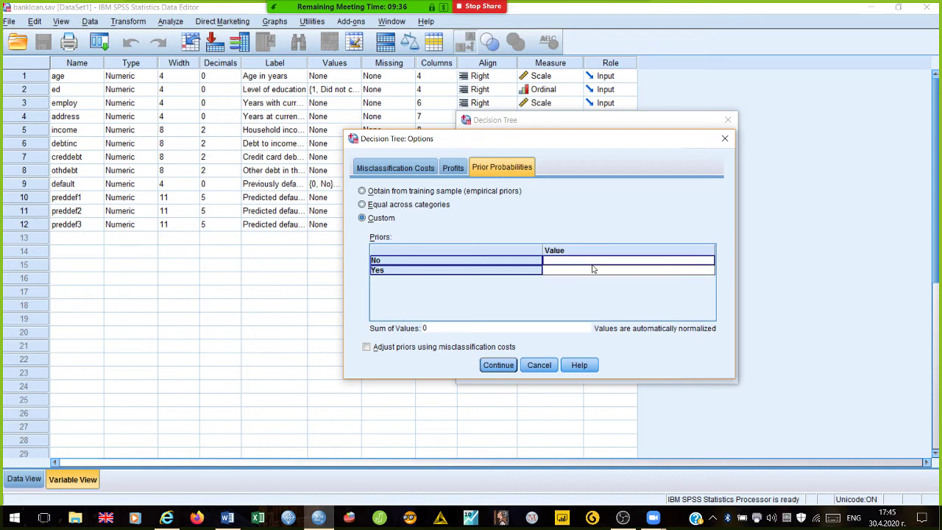
left_click(595, 271)
left_click(594, 261)
type("8")
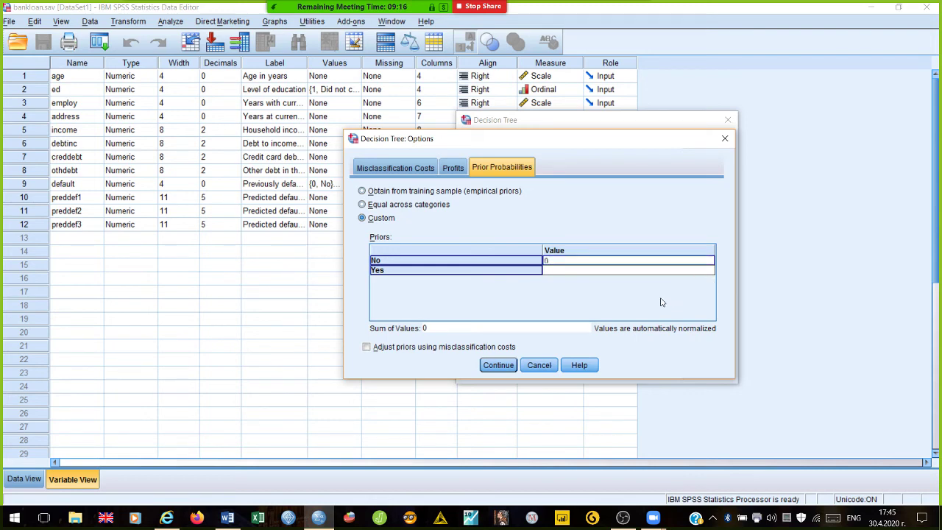
type("0")
key("Return")
type("4")
key("Return")
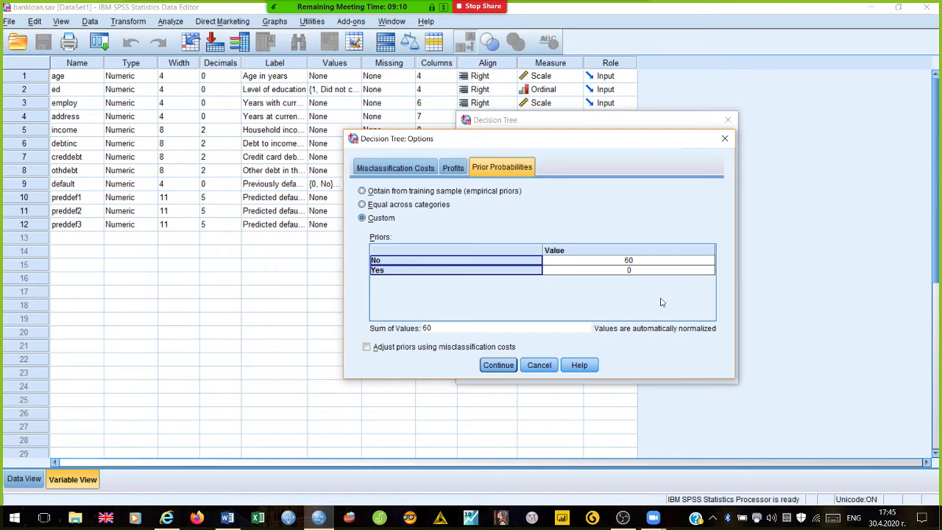
Set the custom prior for the Yes category to 40.
left_click(658, 271)
left_click(658, 271)
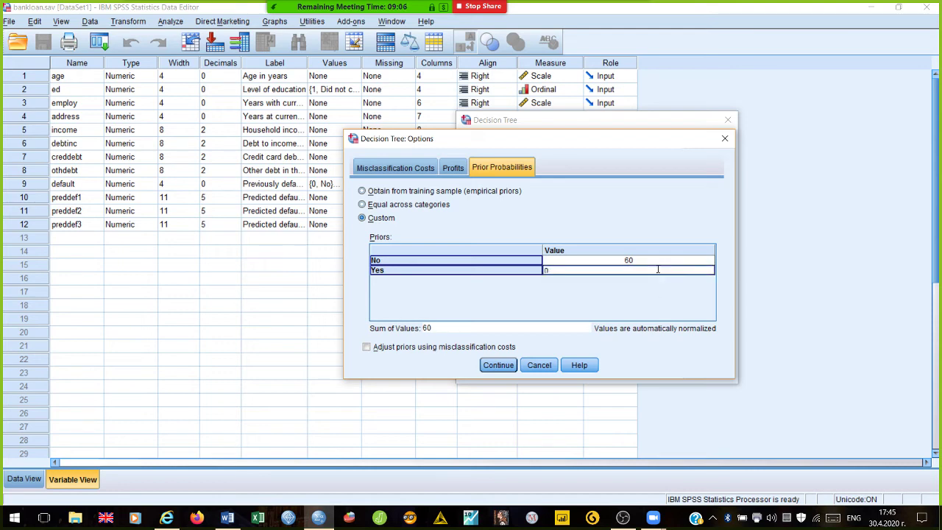
type("40")
key("Return")
Change the custom prior for the No category to 0,6.
left_click(647, 262)
left_click(647, 262)
key("BackSpace")
key("BackSpace")
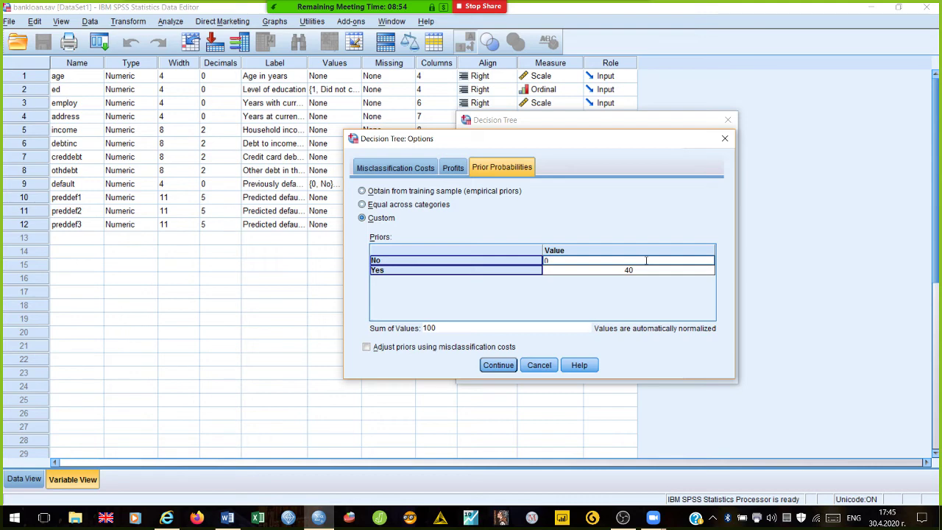
key("Return")
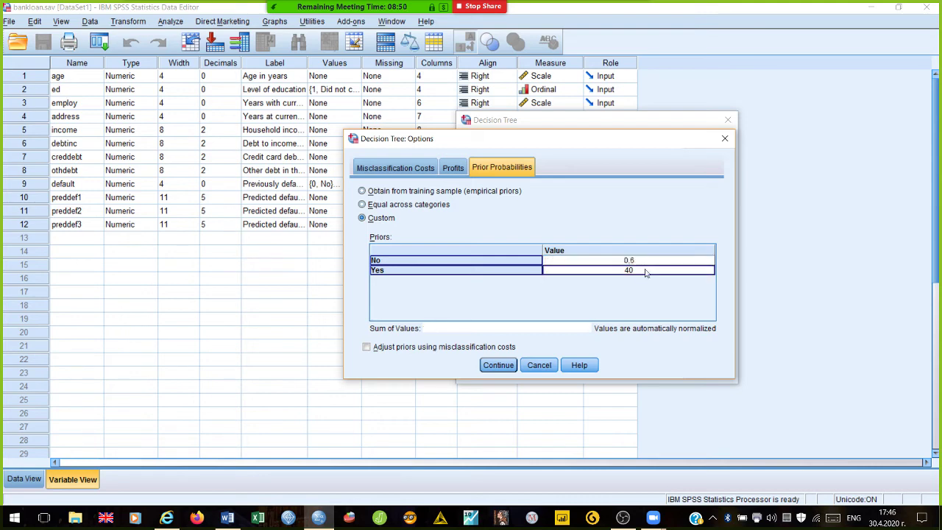
Change the custom prior for the Yes category to 0,4.
type("0")
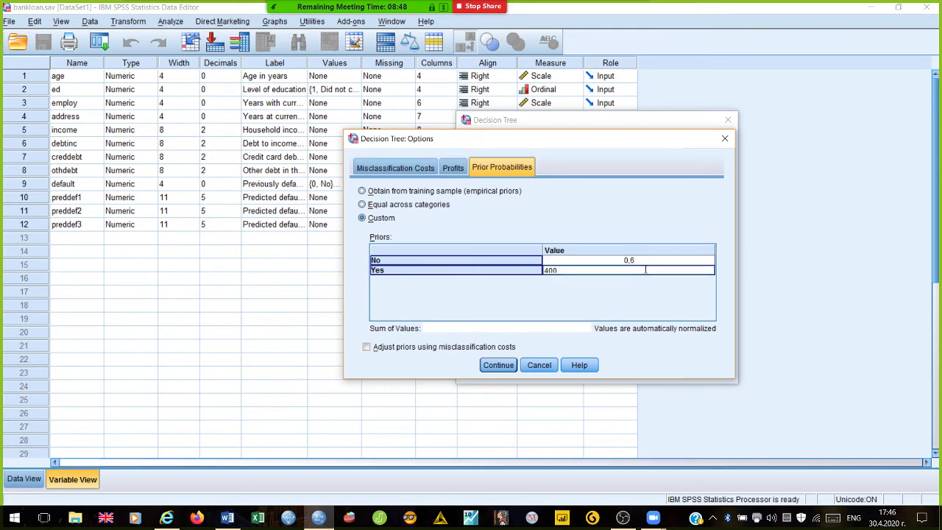
key("BackSpace")
key("BackSpace")
key("BackSpace")
key("Return")
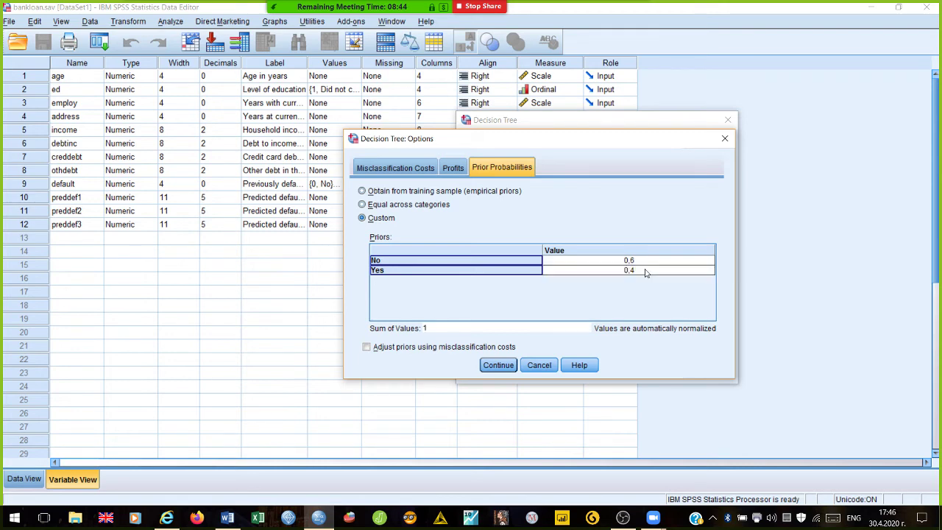
Replace the custom prior for the No category with 3.
left_click(639, 264)
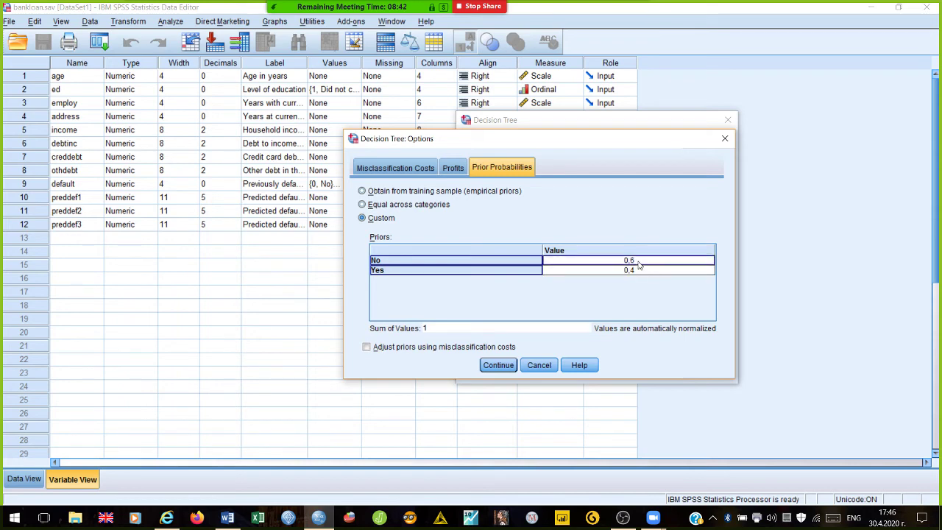
left_click(639, 263)
key("BackSpace")
key("BackSpace")
key("BackSpace")
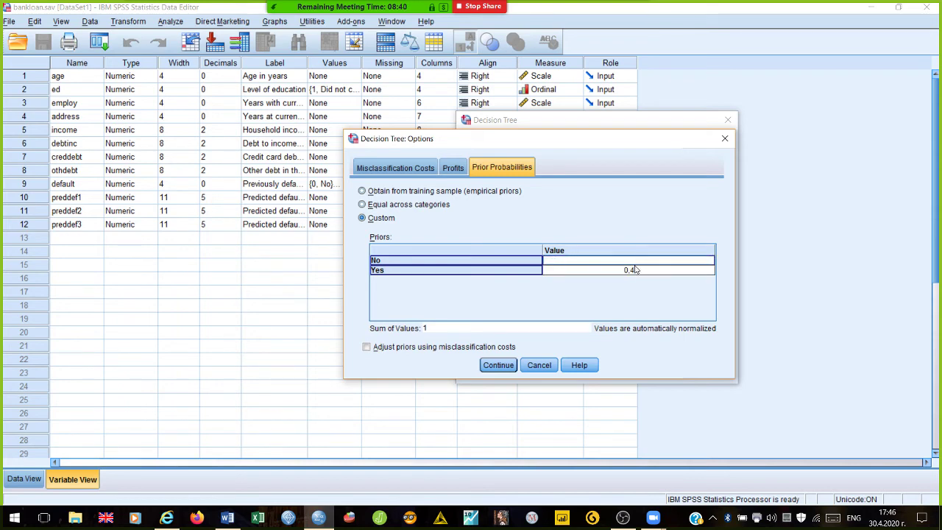
type("0,3")
key("Return")
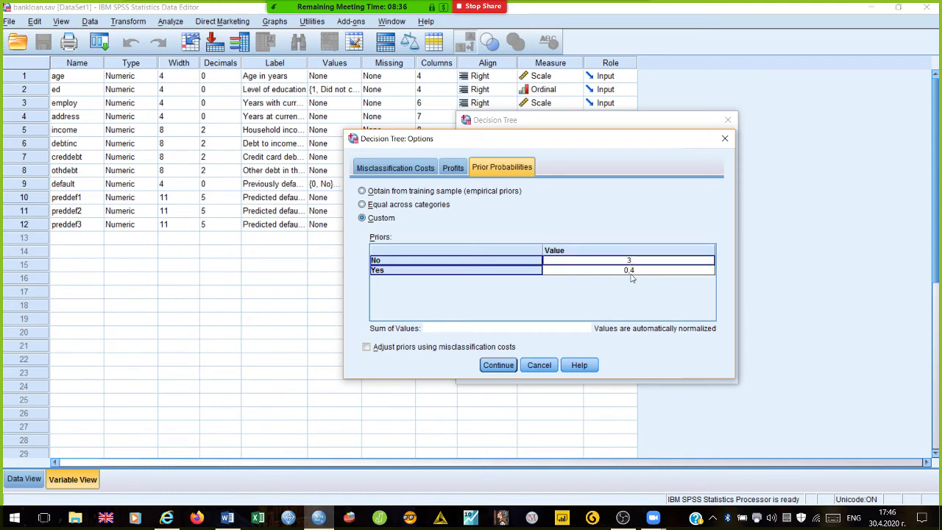
Replace the custom prior for the Yes category with 2.
left_click(639, 270)
key("BackSpace")
key("BackSpace")
key("BackSpace")
key("Return")
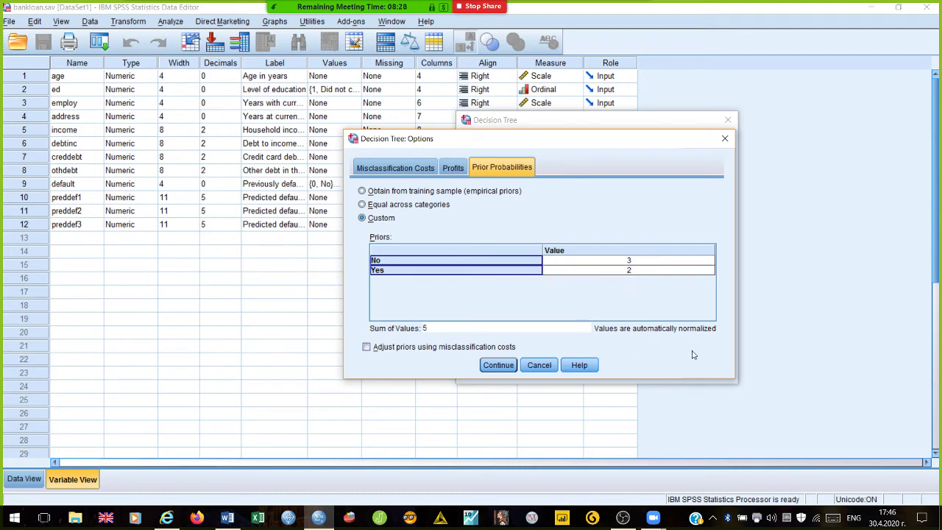
left_click(638, 263)
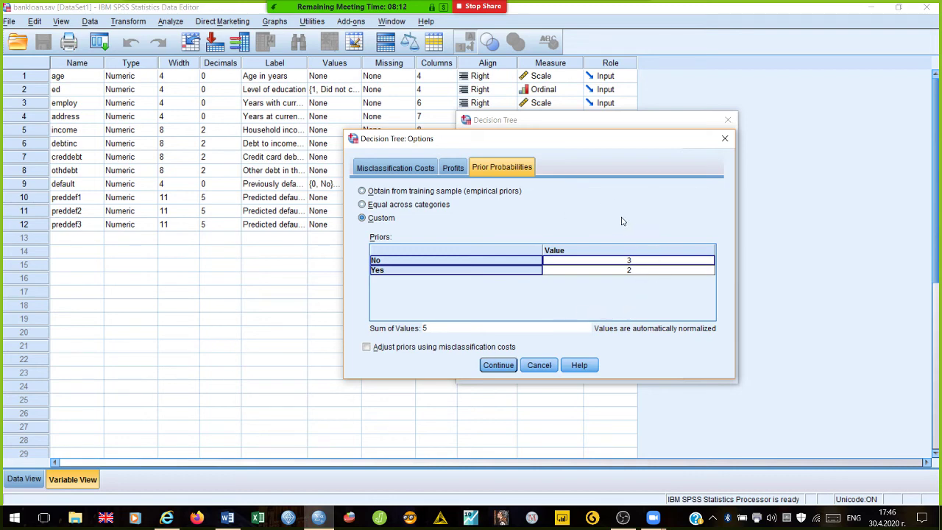
Set the prior probabilities back to equal across categories, apply the options, and run the CRT decision tree analysis.
left_click(372, 205)
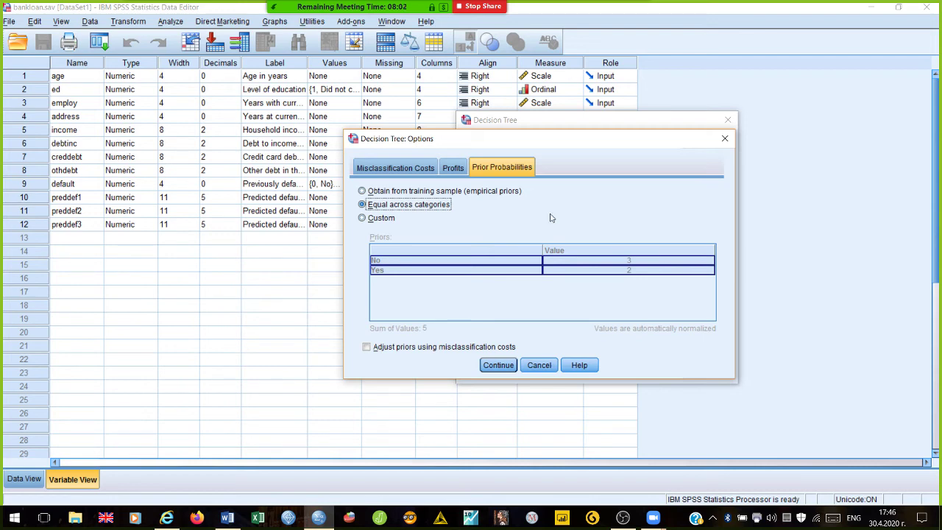
left_click(499, 366)
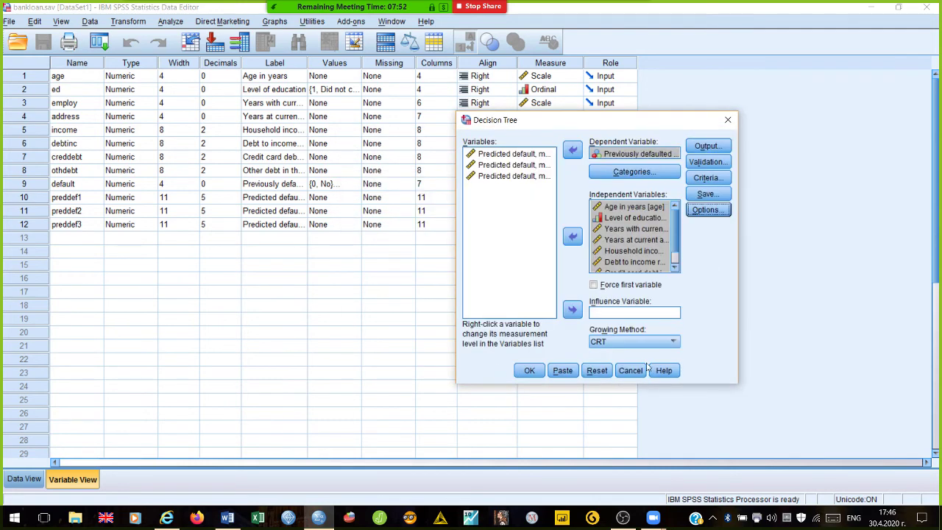
left_click(529, 371)
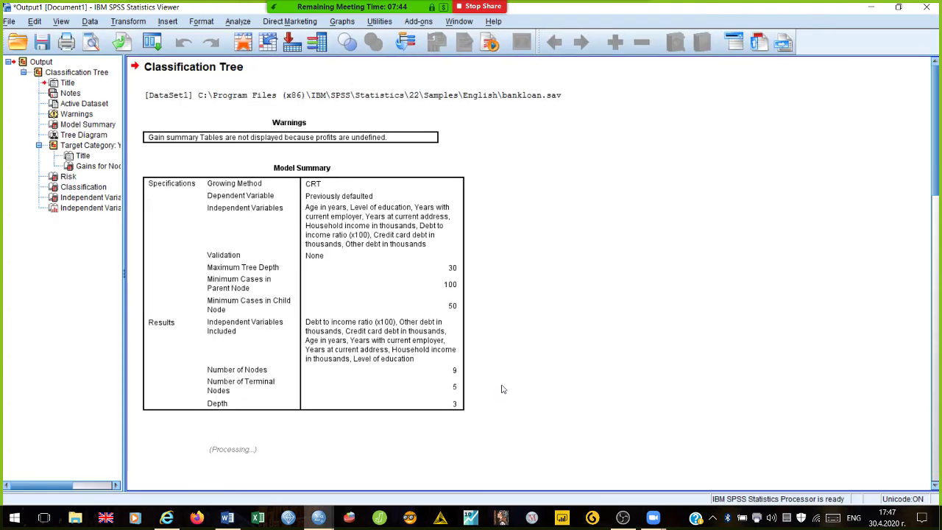
Examine the Model Summary table's specifications and results, and the splits and nodes of the Previously defaulted tree diagram.
left_click(385, 339)
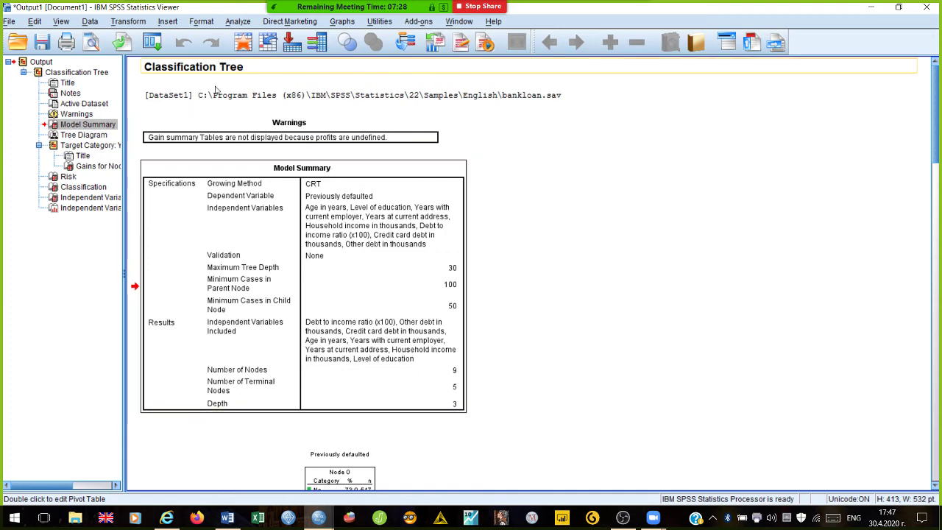
left_click(340, 197)
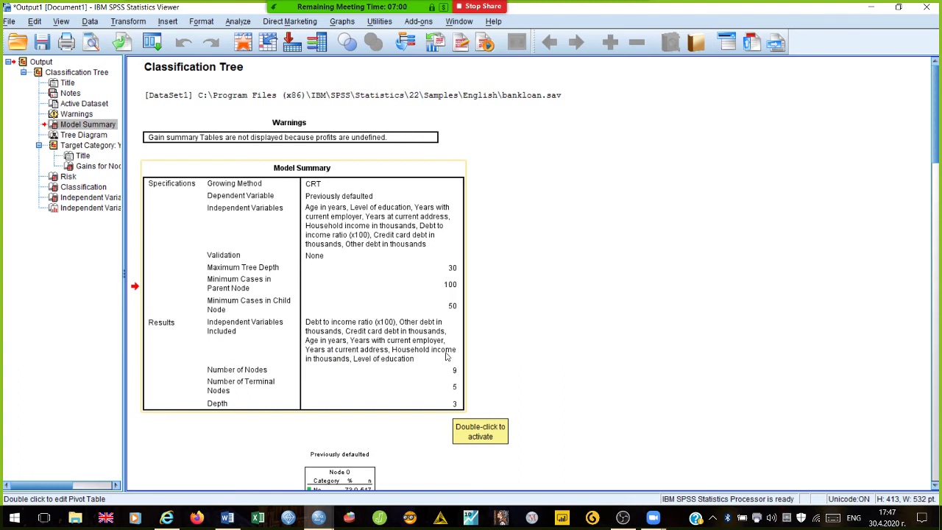
left_click(533, 376)
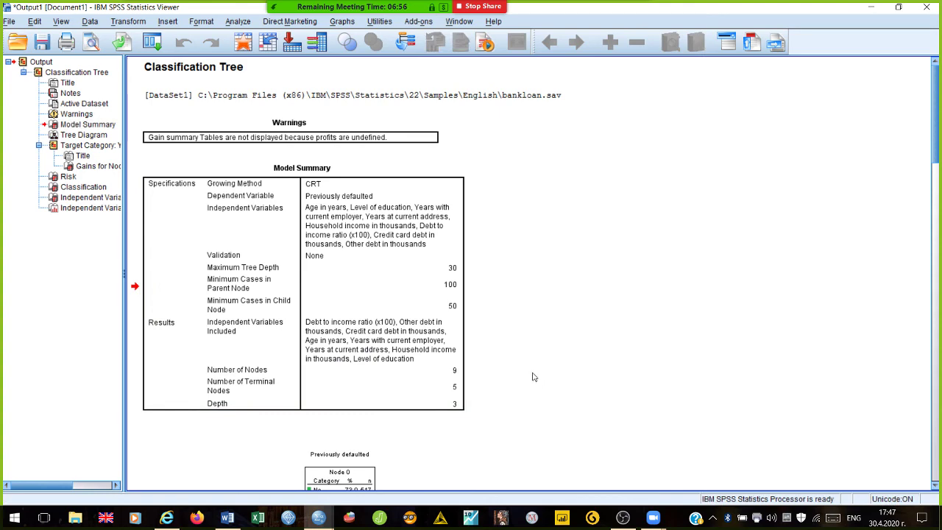
scroll(533, 376, "down", 3)
scroll(534, 376, "down", 8)
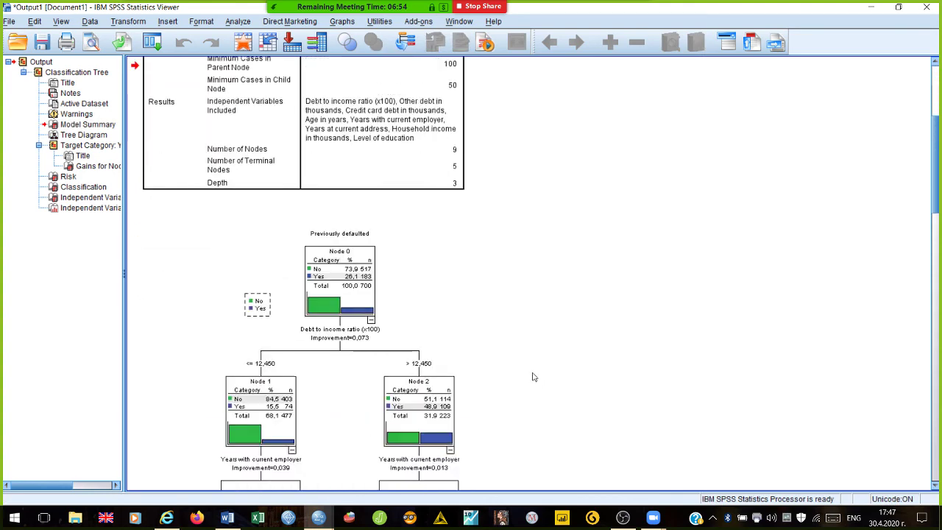
scroll(534, 376, "down", 5)
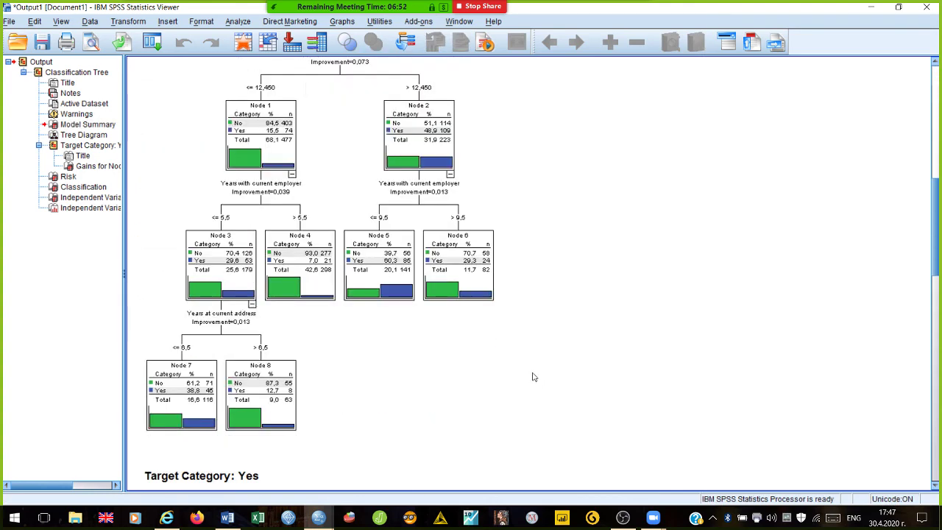
scroll(534, 377, "up", 2)
left_click(469, 133)
scroll(663, 376, "down", 2)
scroll(662, 376, "down", 2)
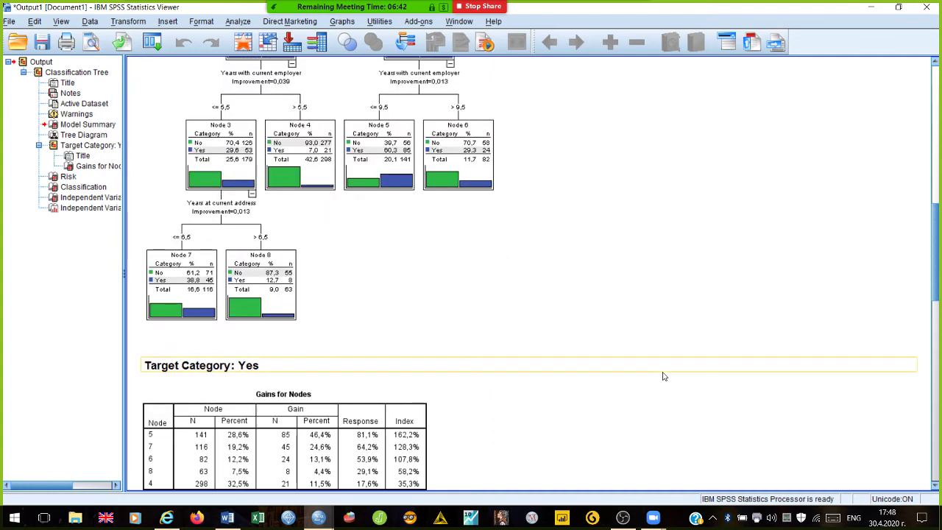
Examine the Gains for Nodes table for target category Yes and compare its nodes with those in the tree diagram.
scroll(663, 376, "down", 6)
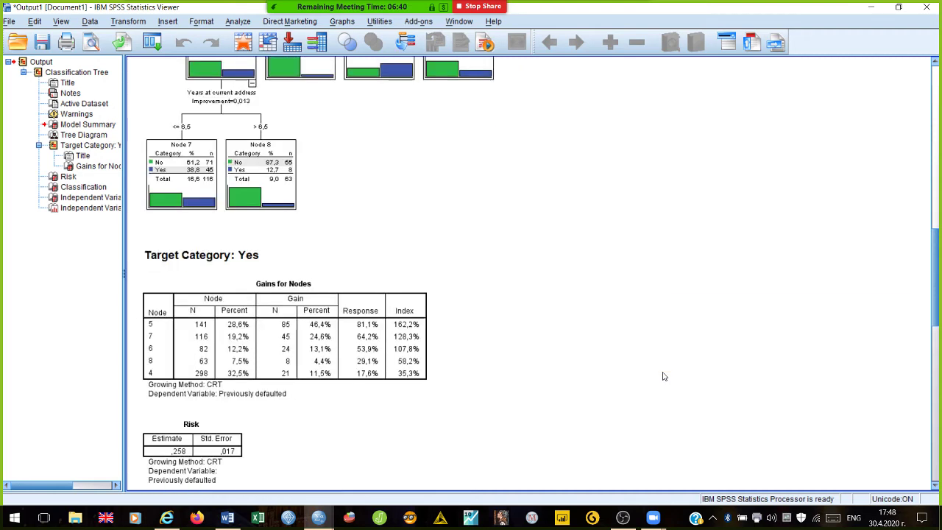
scroll(663, 376, "up", 2)
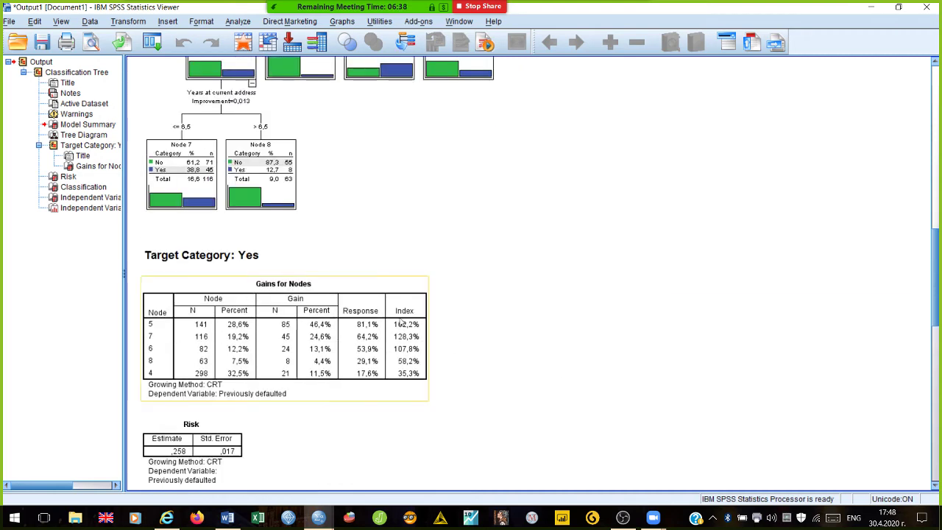
left_click(151, 323)
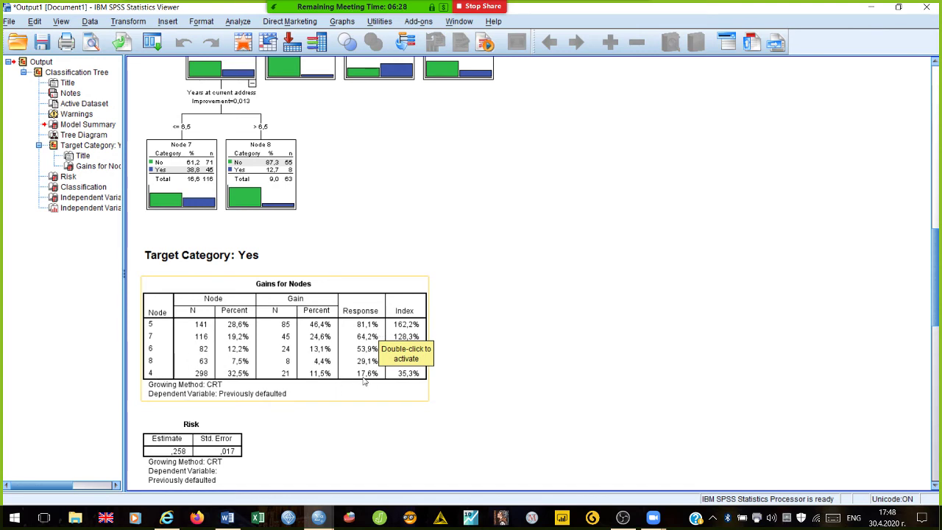
left_click(554, 411)
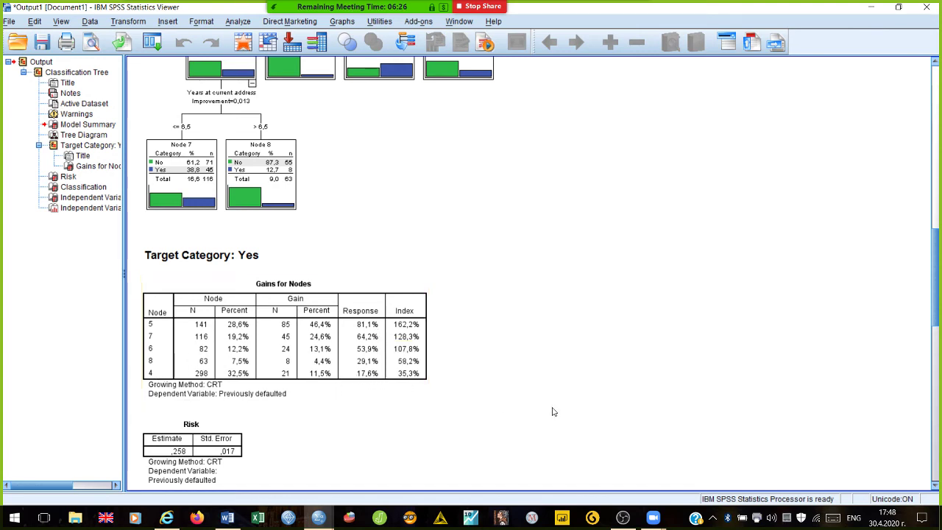
scroll(554, 411, "up", 1)
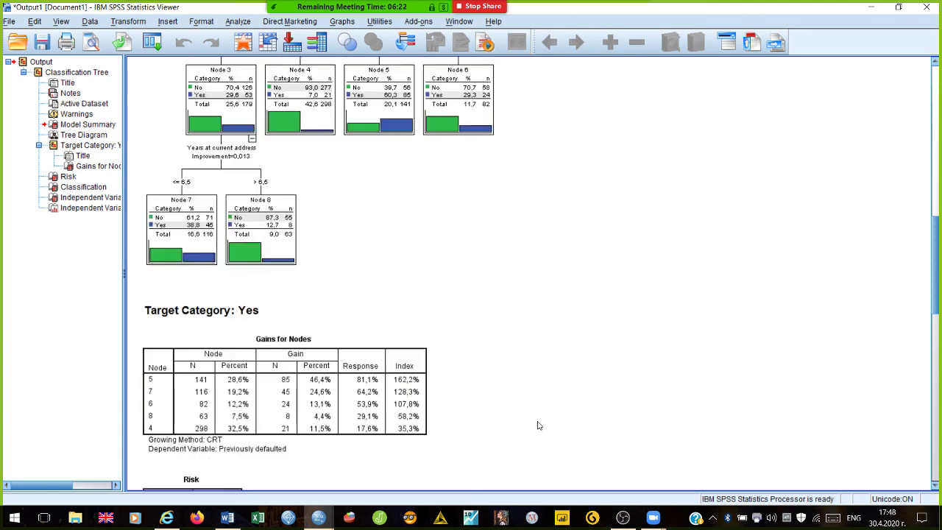
scroll(538, 425, "up", 1)
scroll(539, 425, "up", 2)
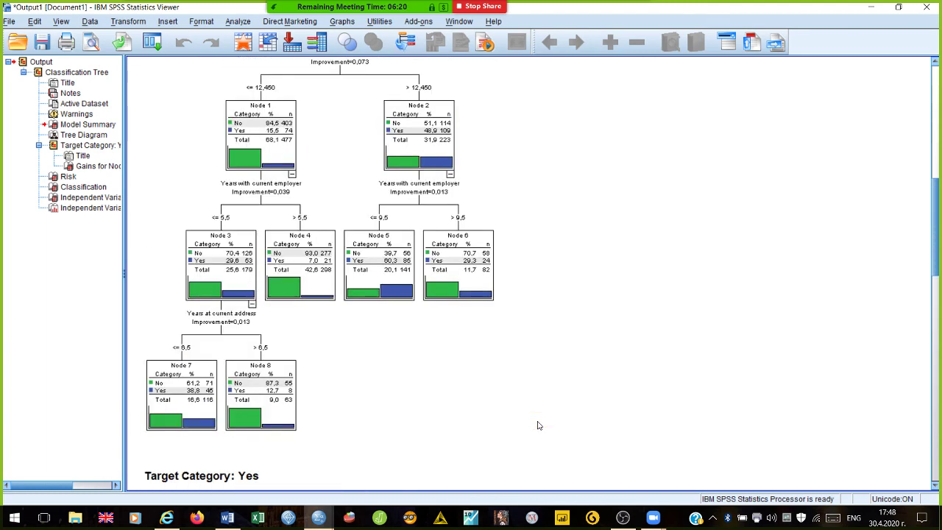
scroll(538, 425, "up", 2)
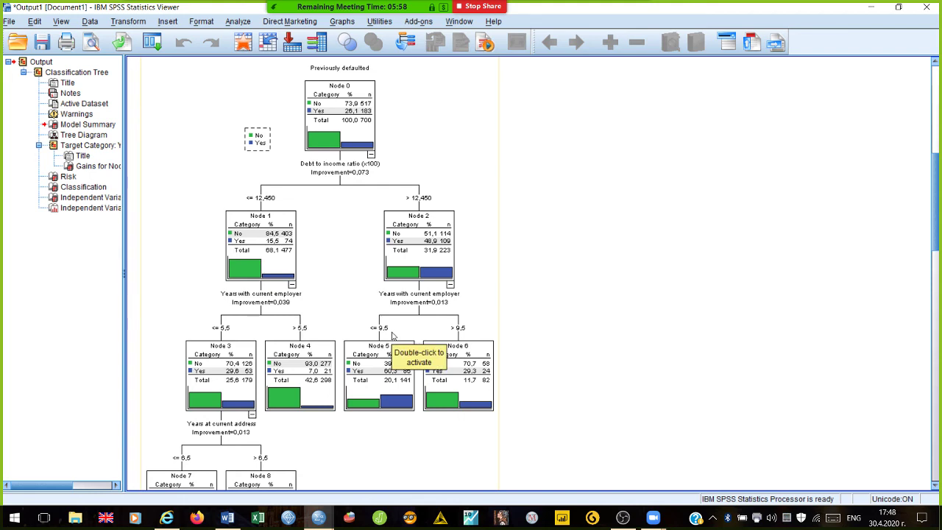
Return to the output document and select the classification tree diagram.
left_click(319, 519)
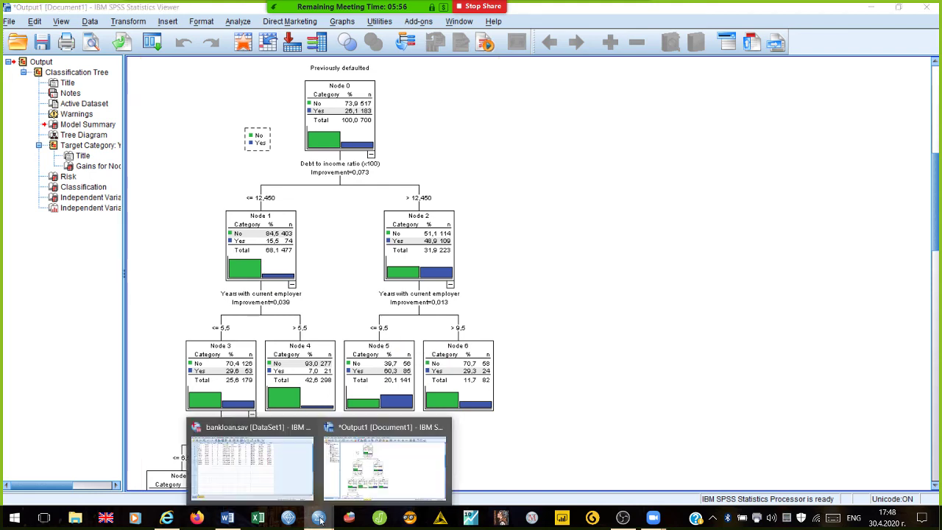
left_click(377, 478)
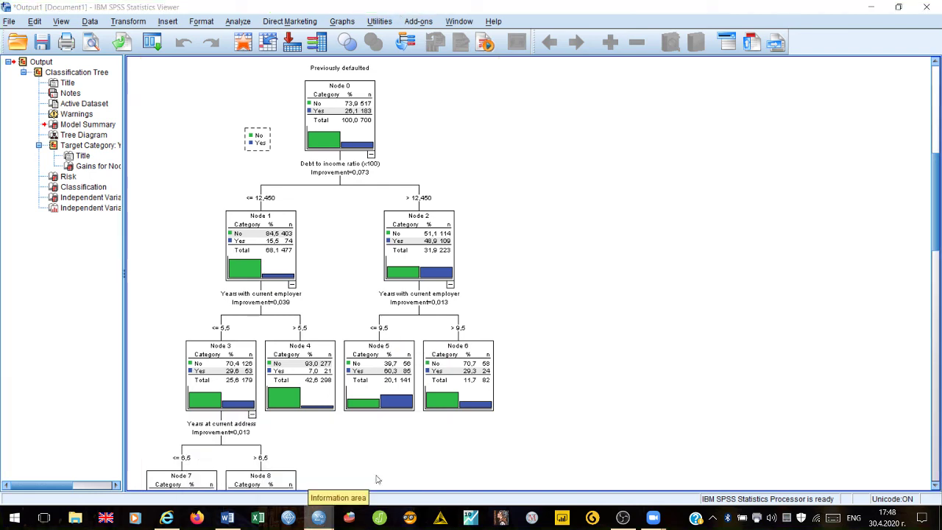
left_click(212, 124)
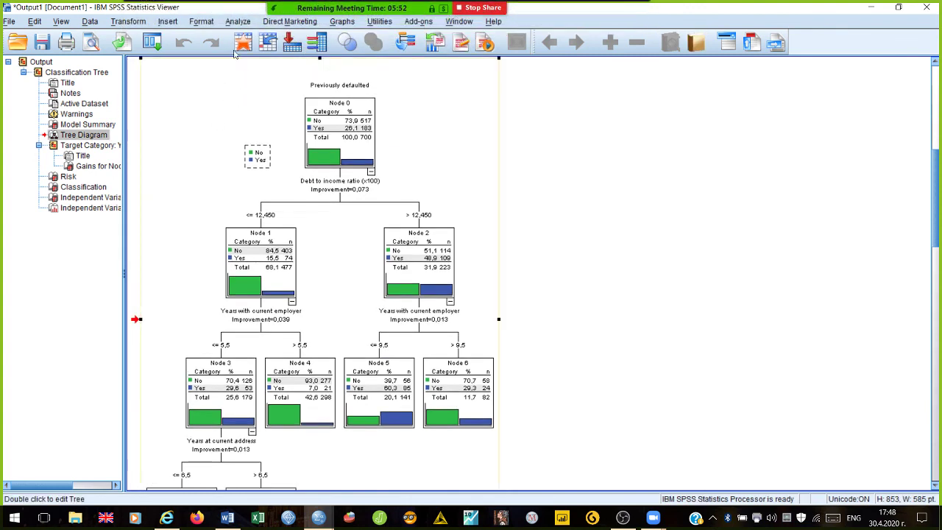